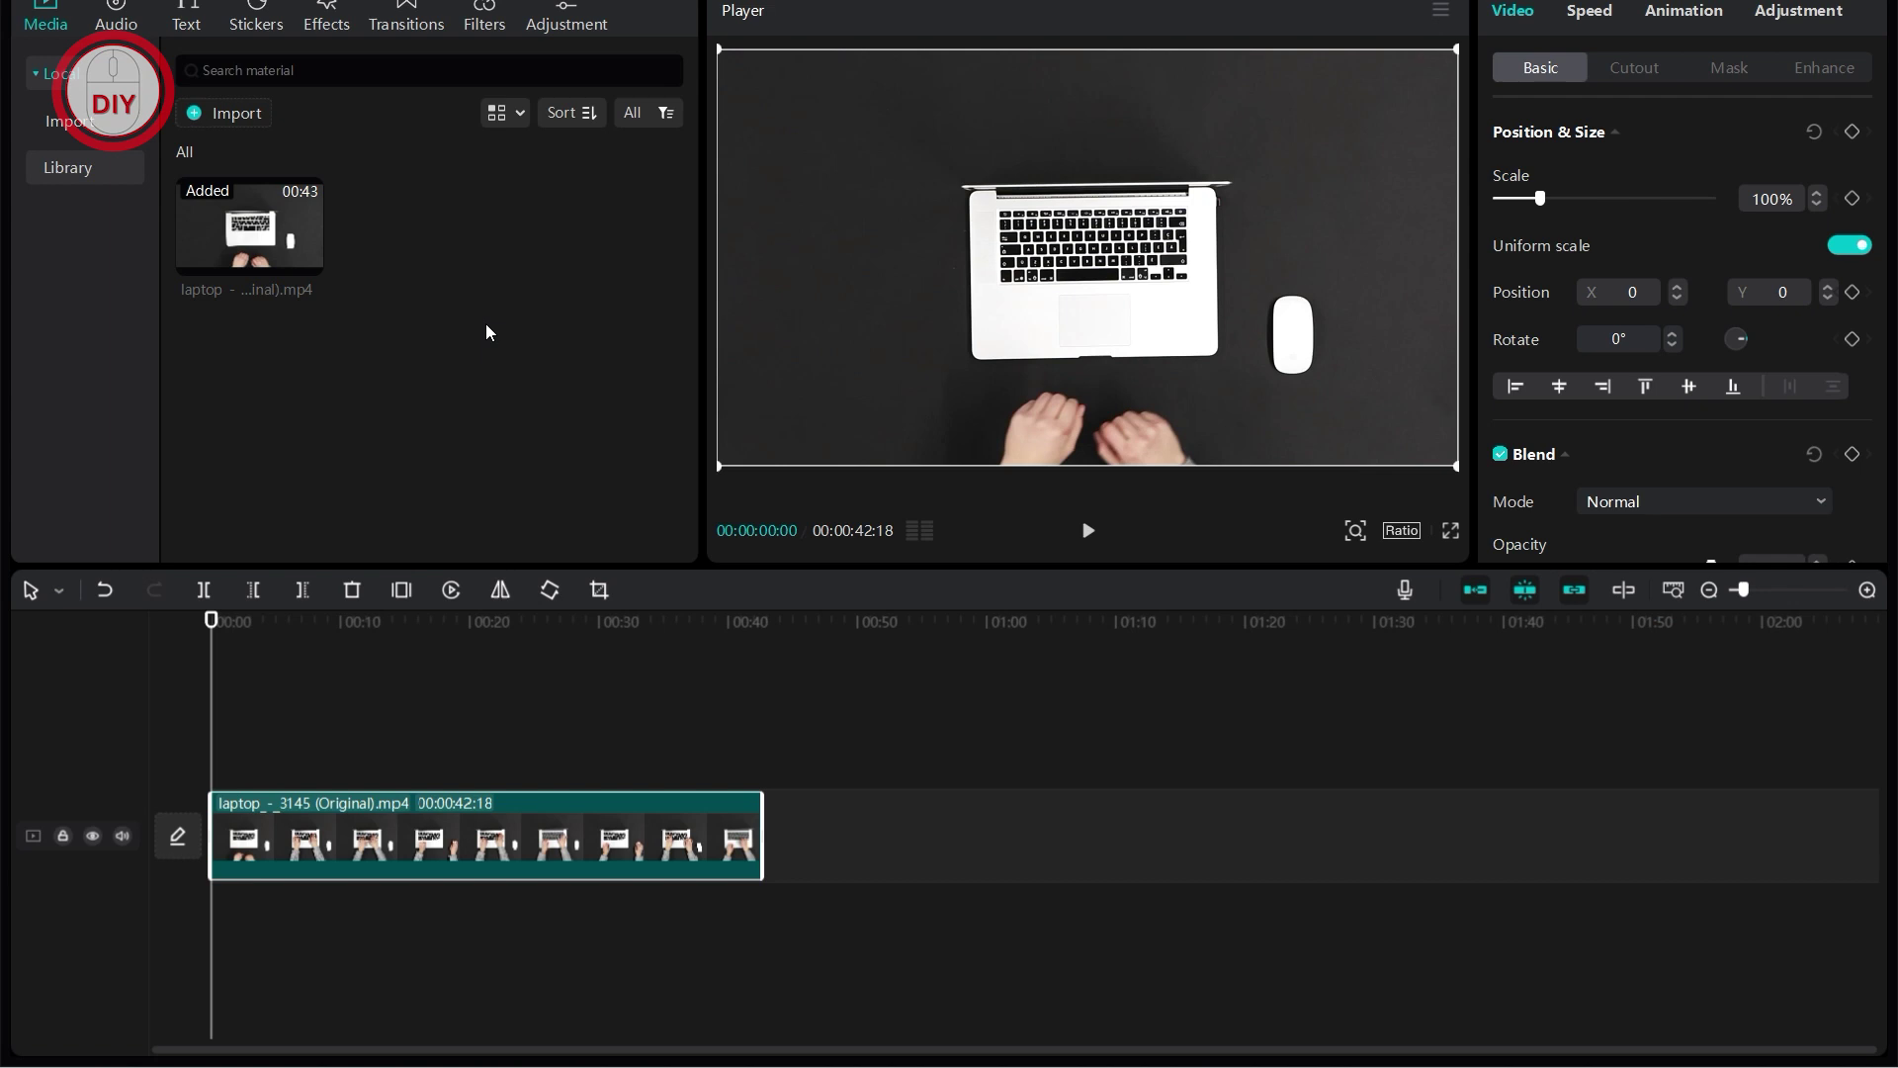
Play the laptop clip and pause it at 00:00:03:10.
key(space)
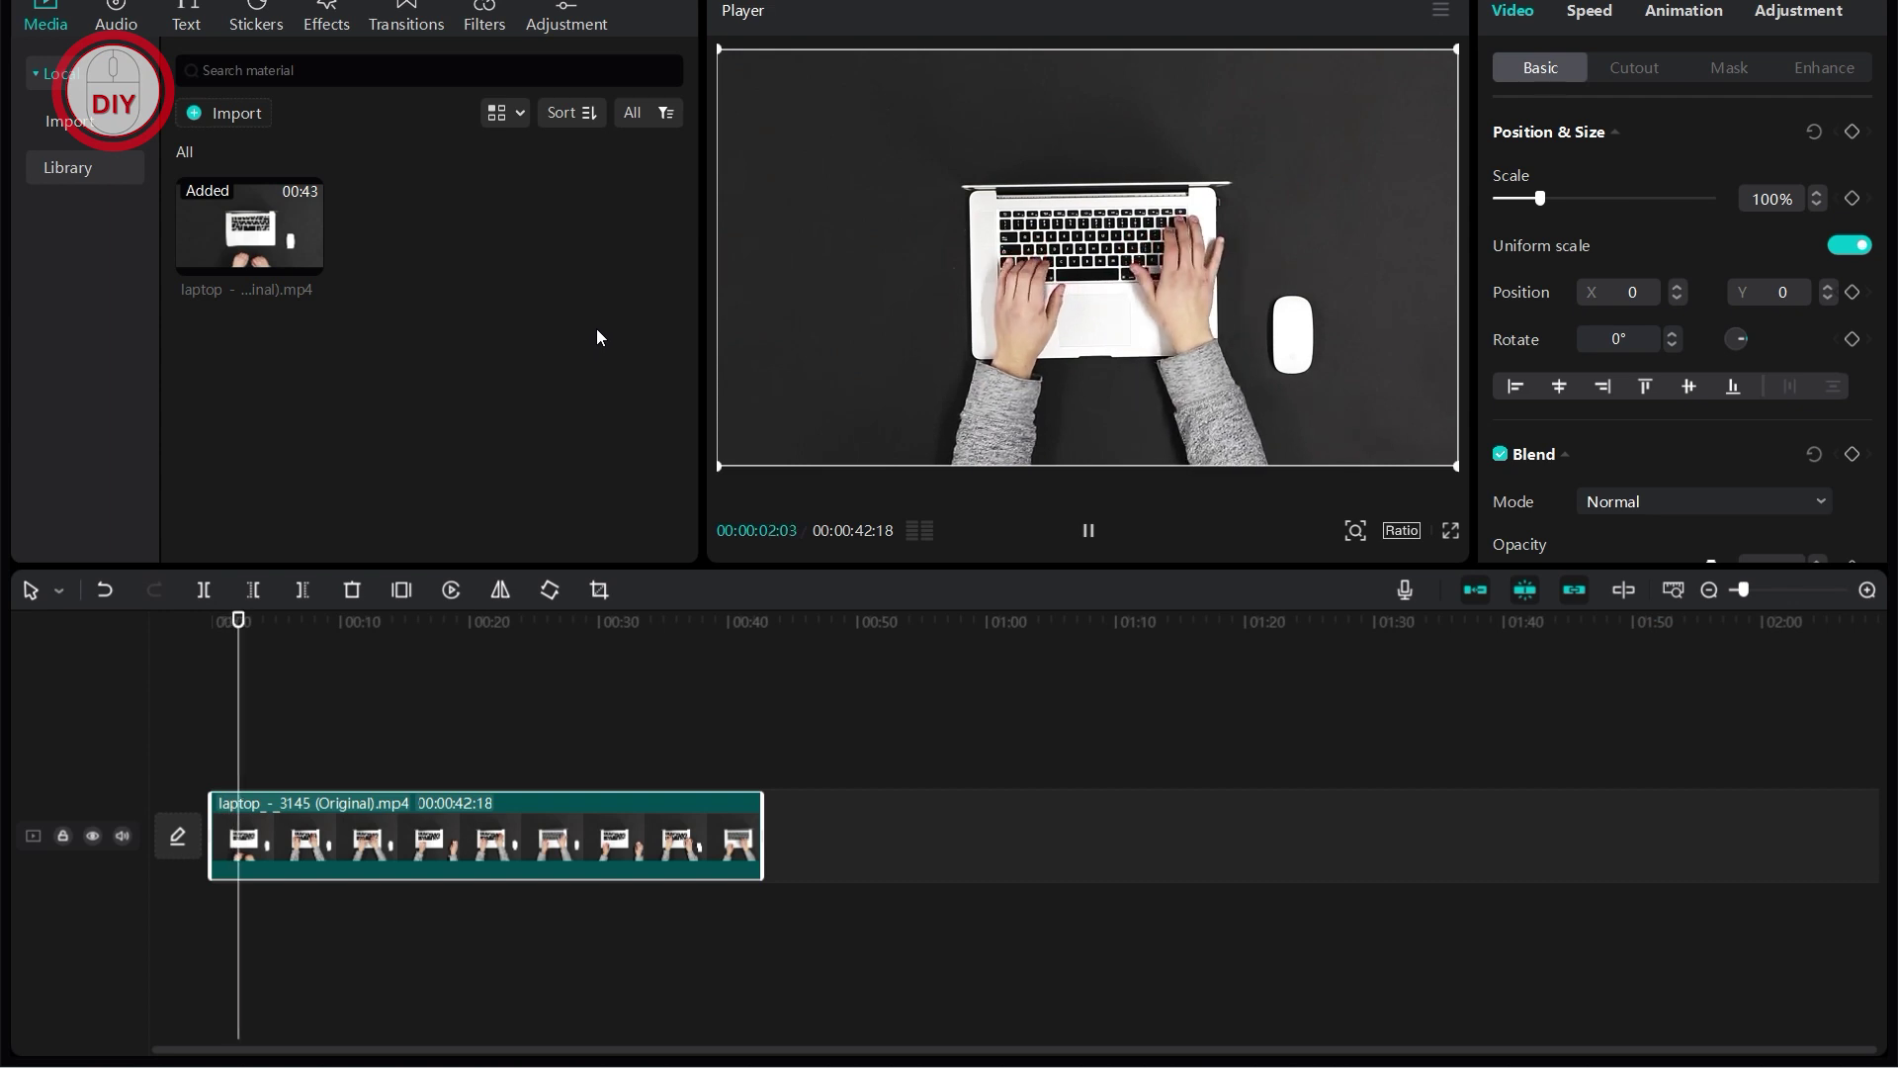
key(space)
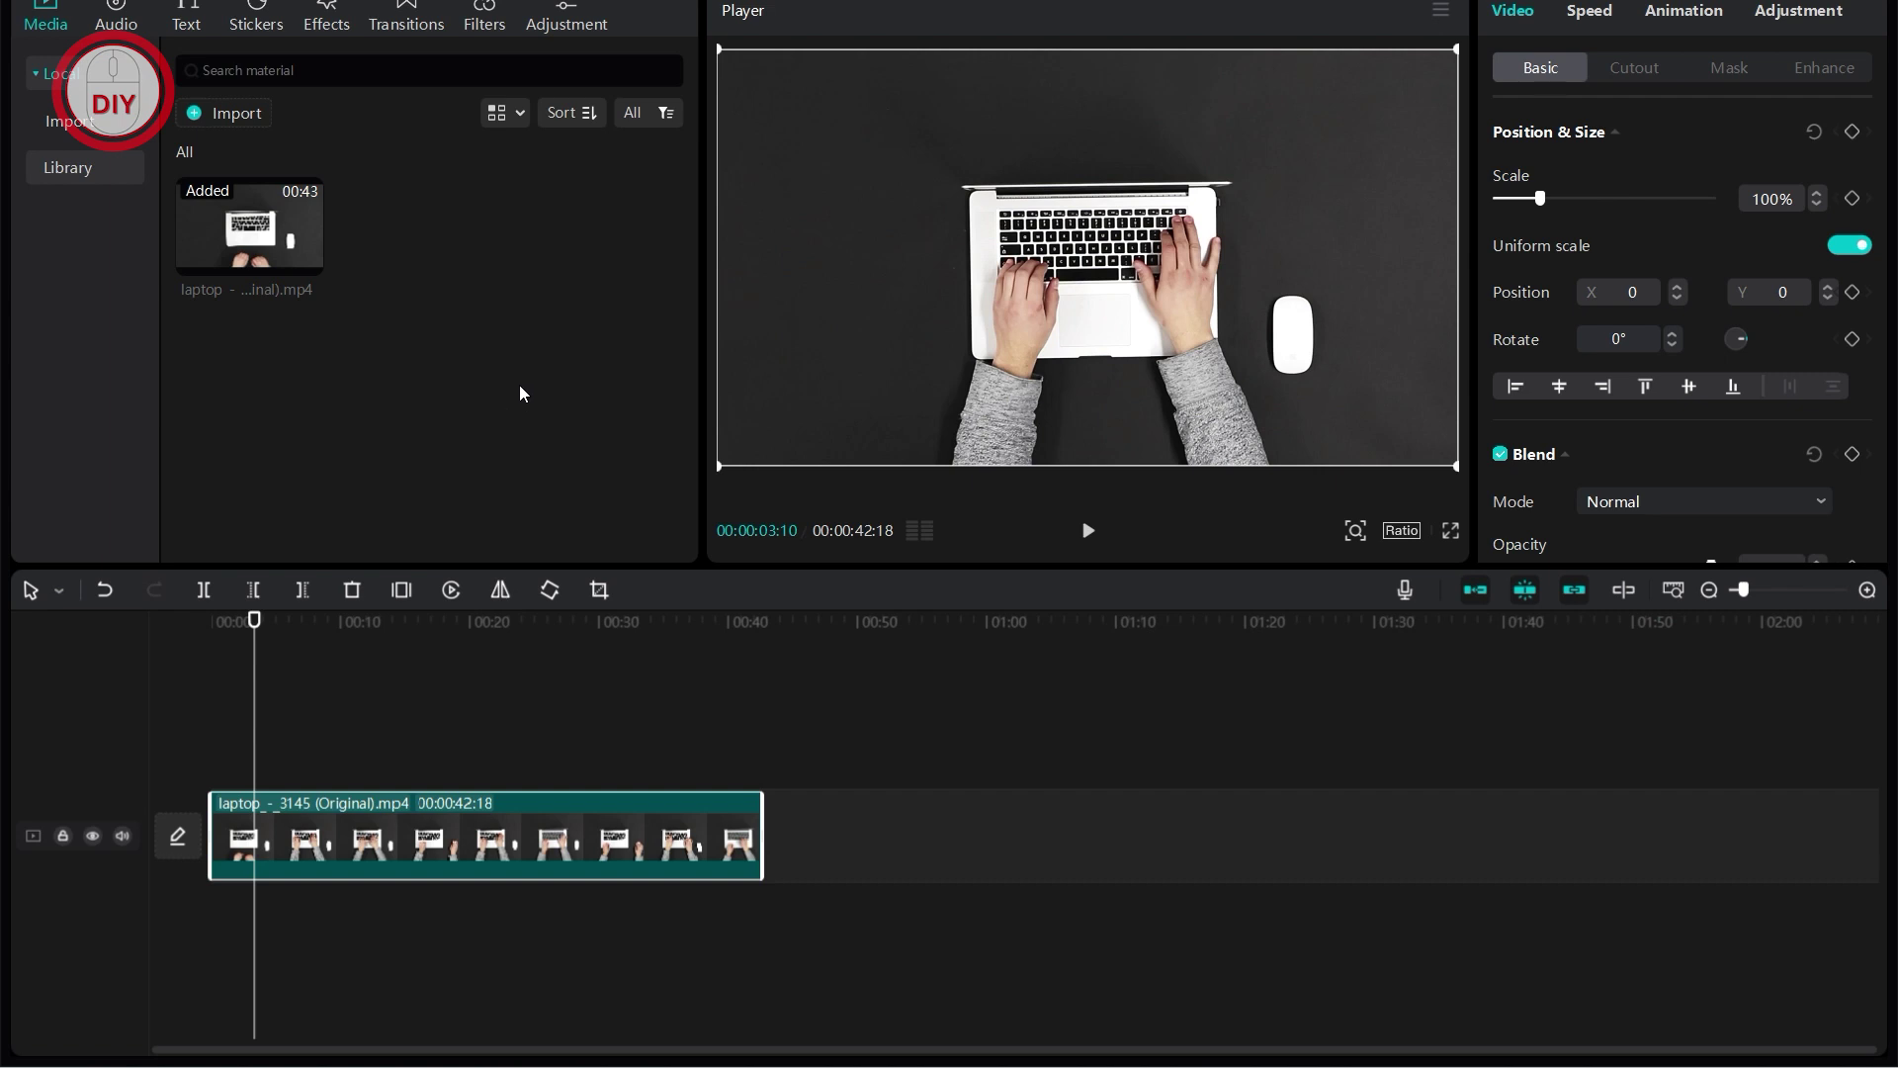
Keyframe Position & Size at 100%, then scale to 234% a few frames later.
click(1852, 130)
drag(257, 612, 257, 618)
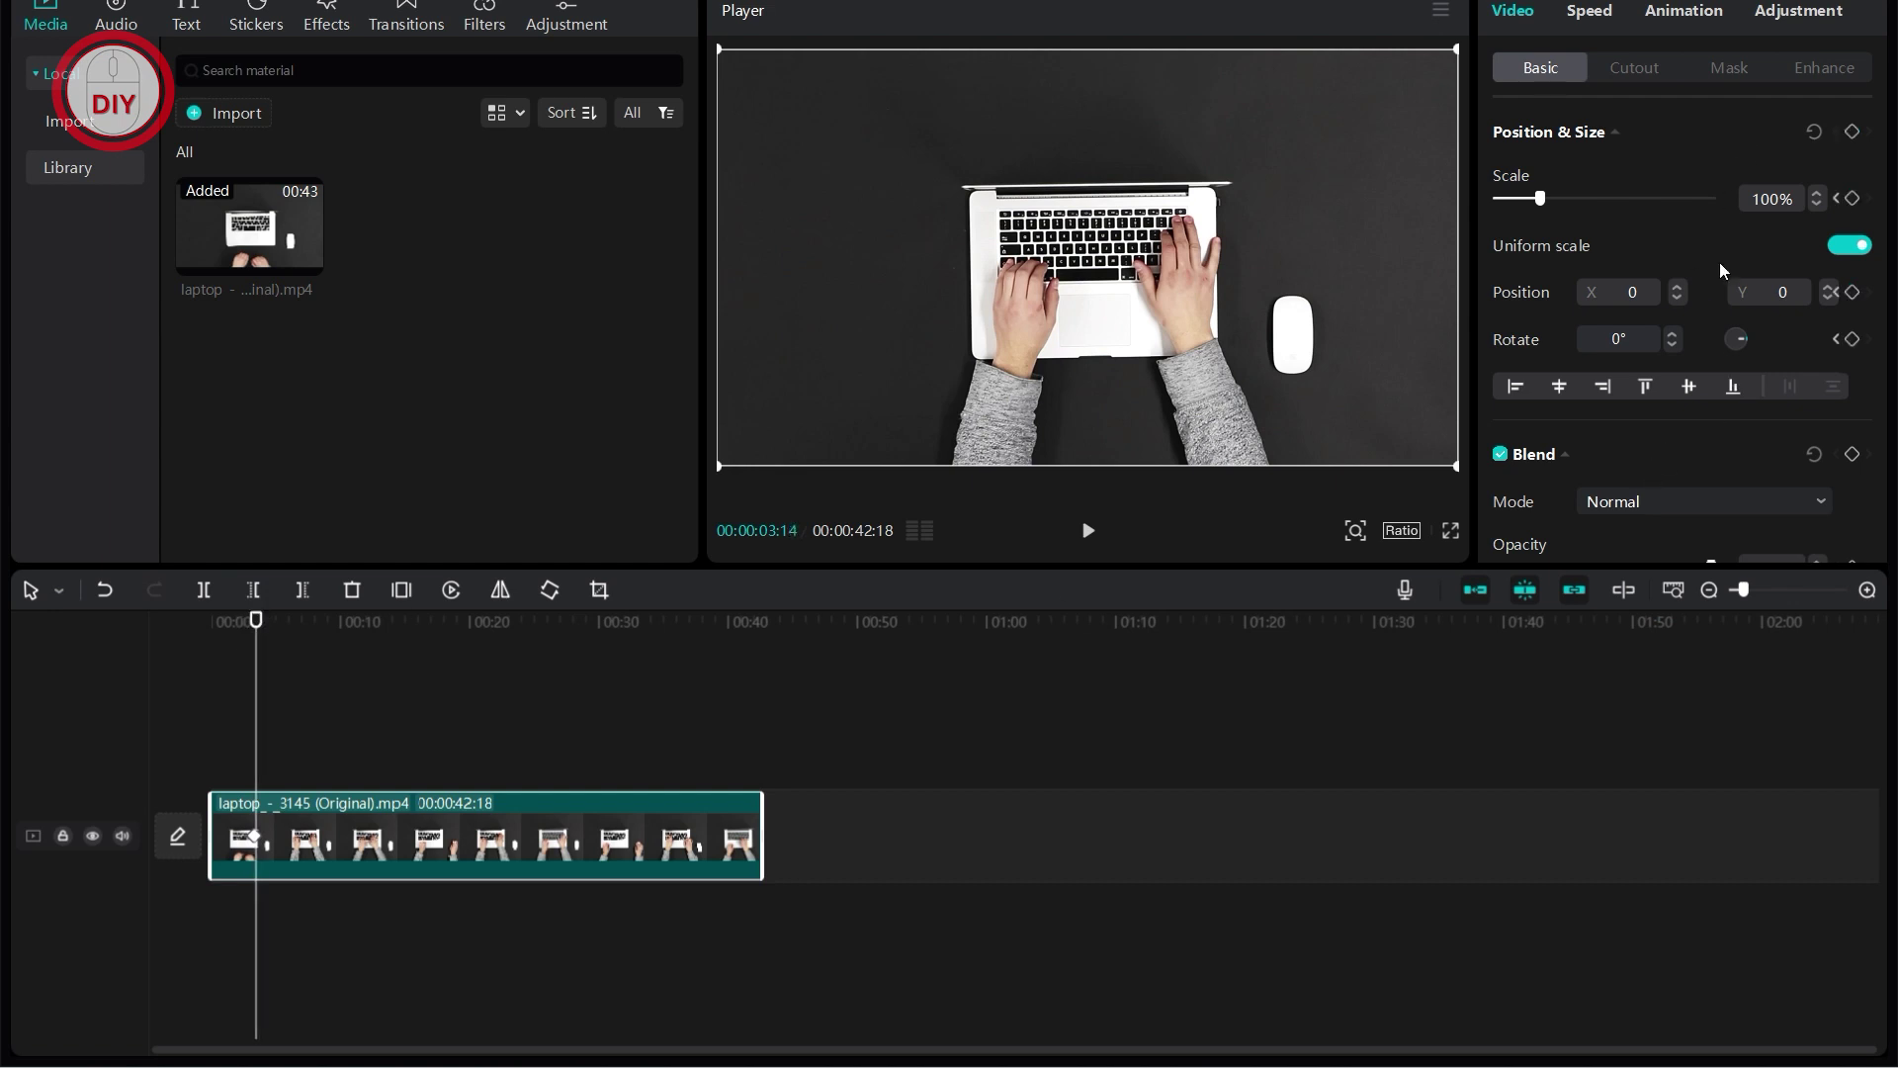
drag(1543, 199, 1597, 199)
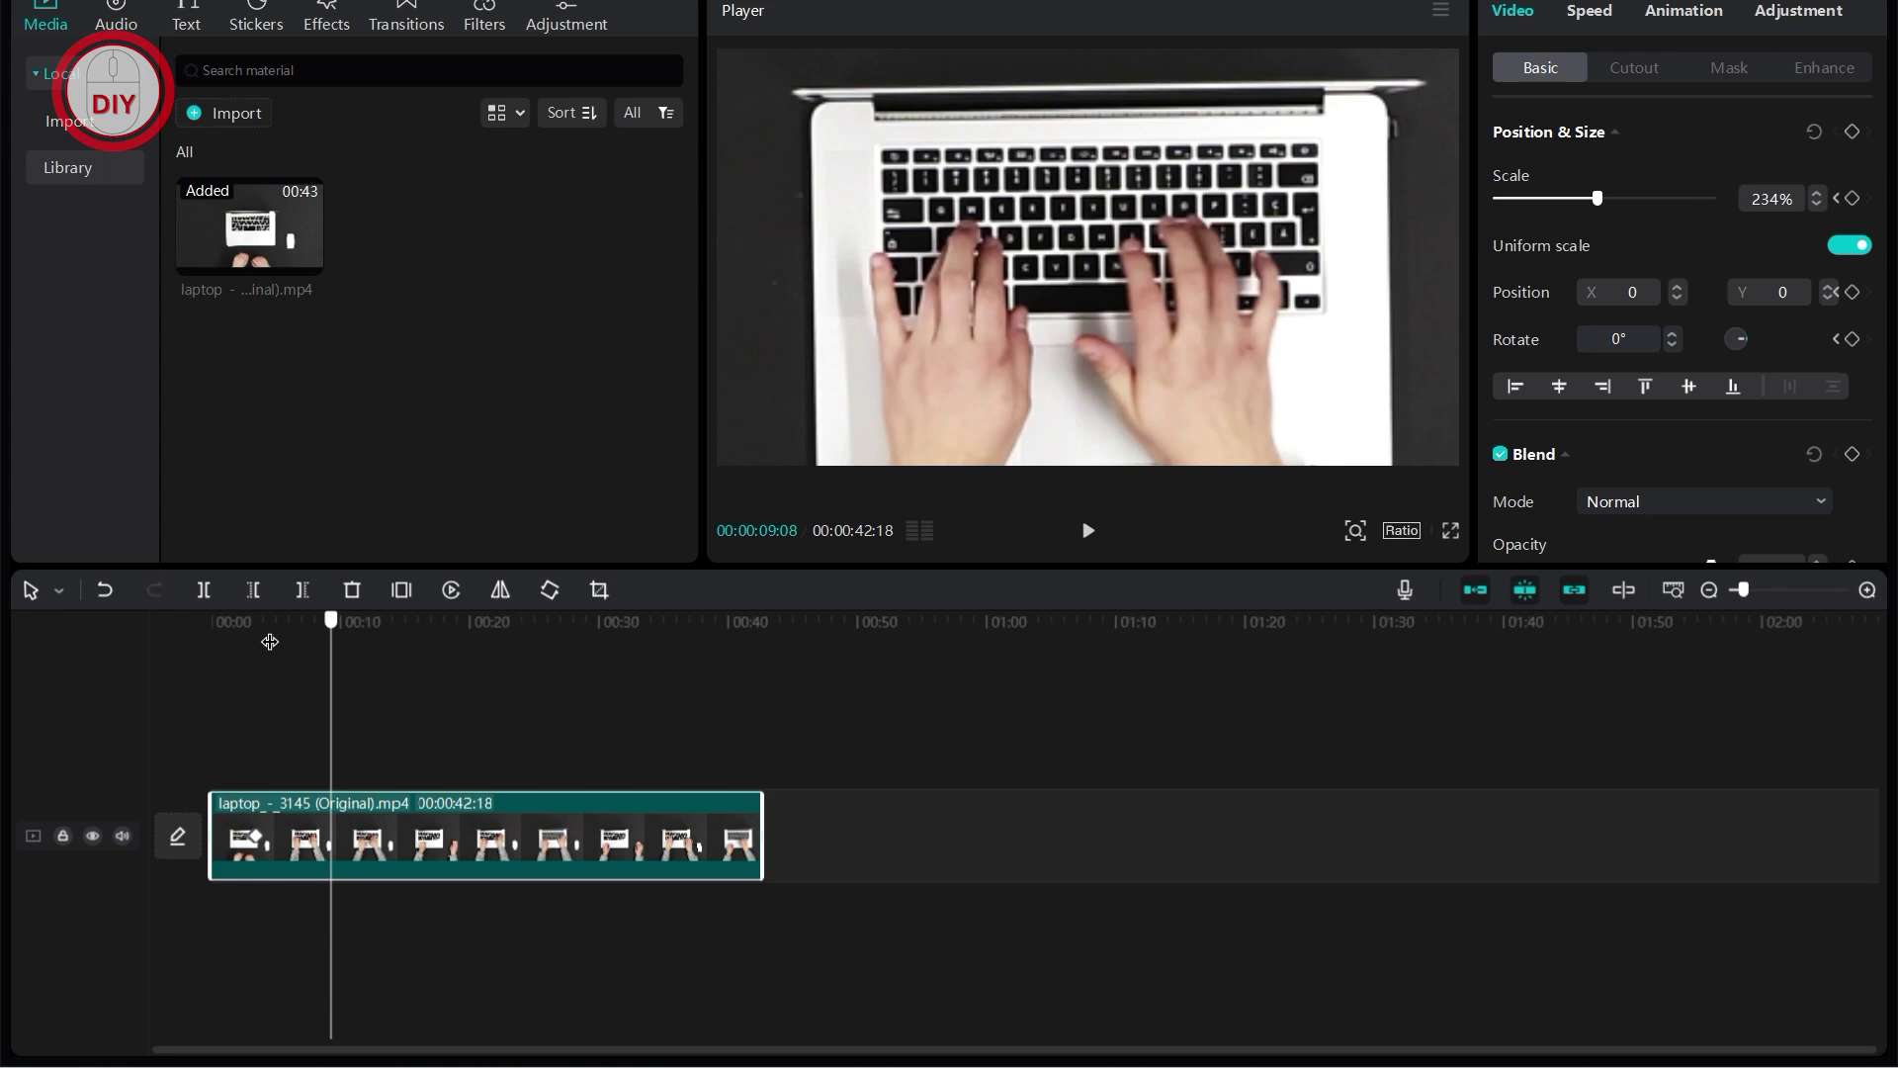
drag(256, 620, 348, 635)
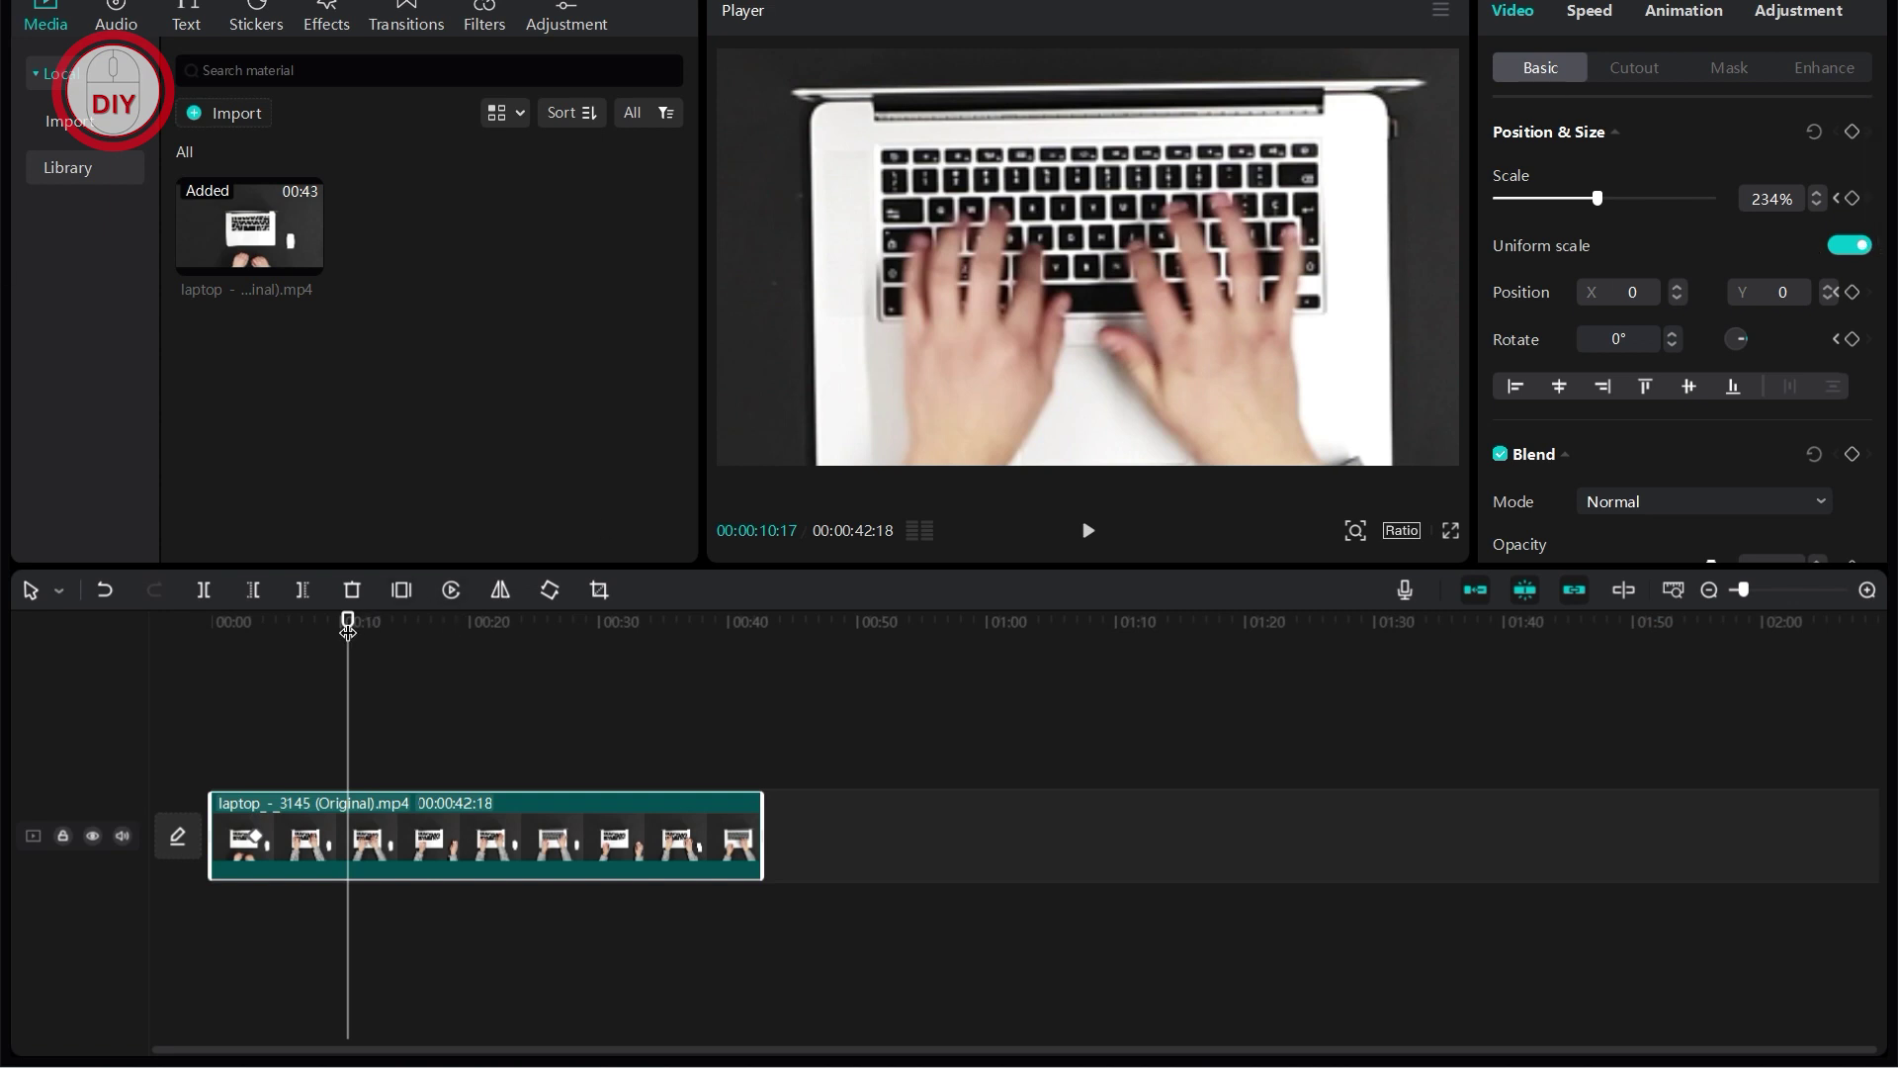
Keyframe the 234% scale at 00:09:01, then reset scale to 100% two frames later.
drag(347, 623, 327, 622)
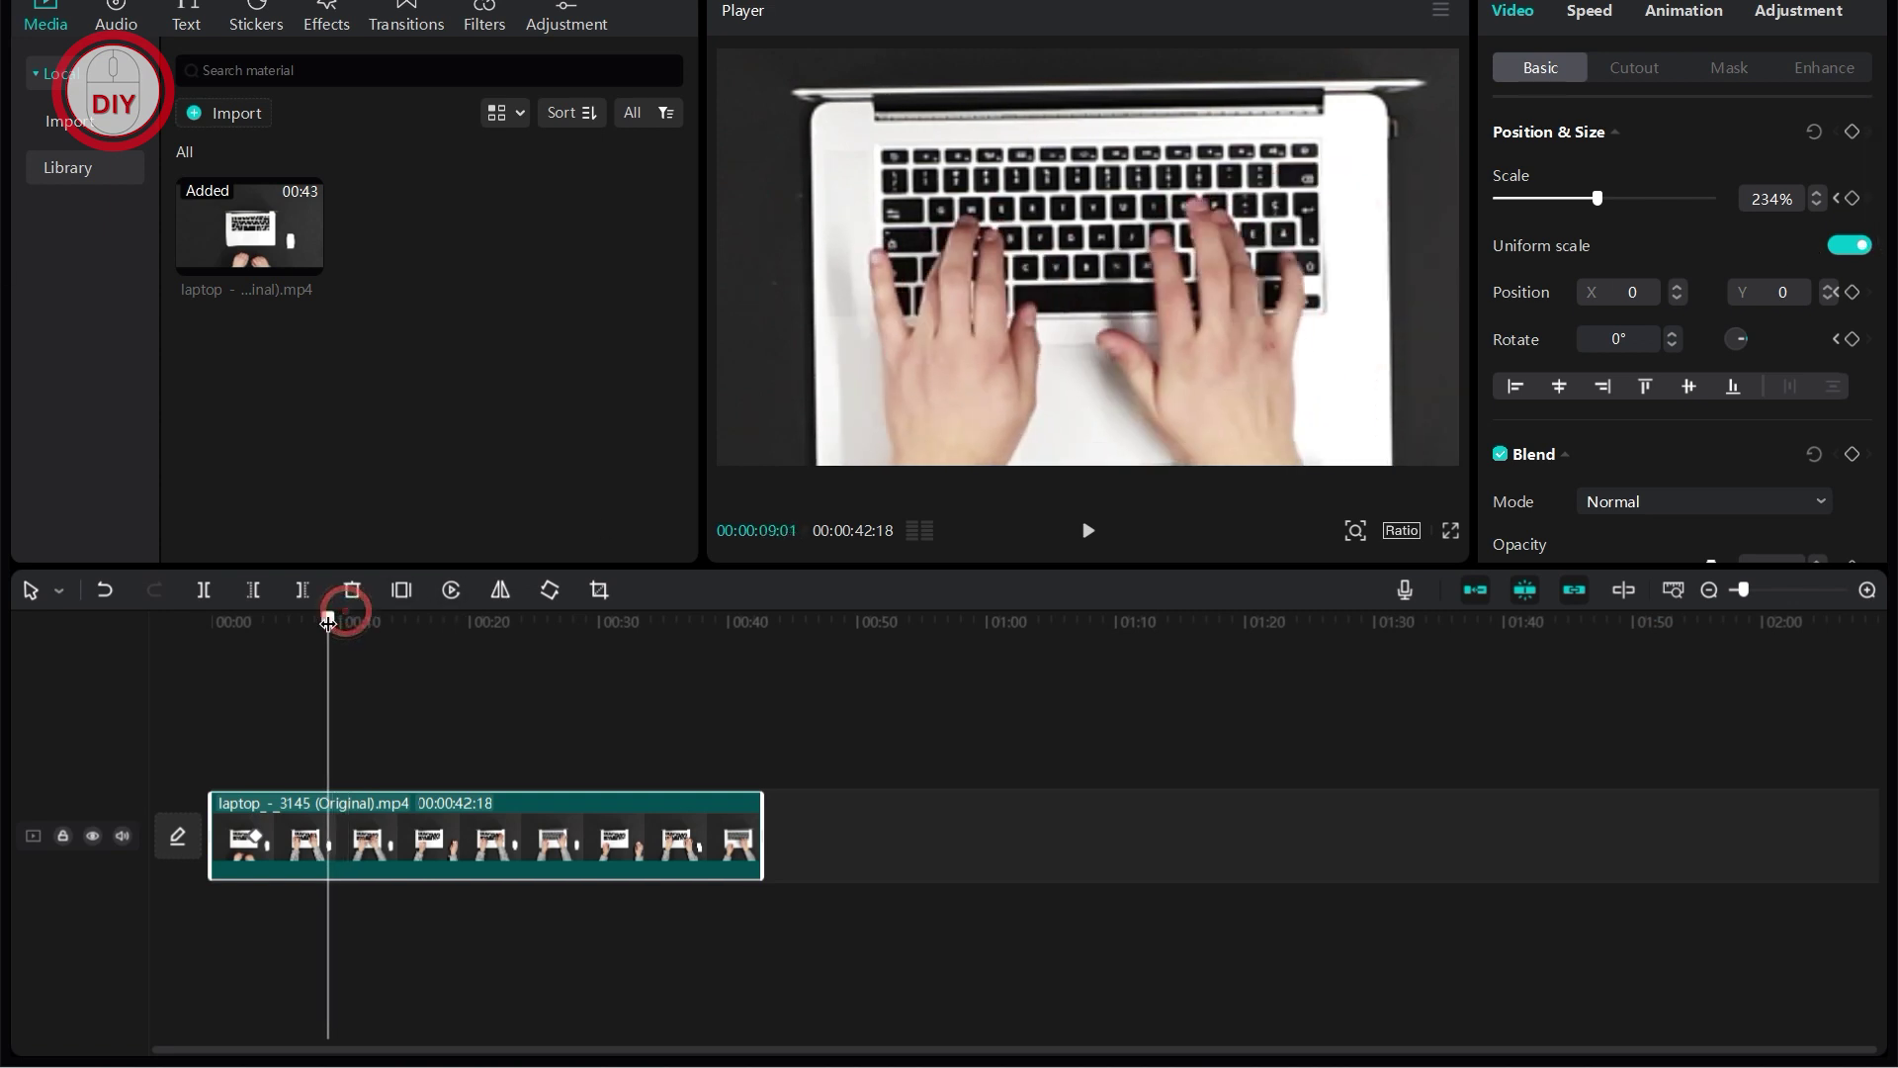
click(1850, 197)
key(Right)
key(Right)
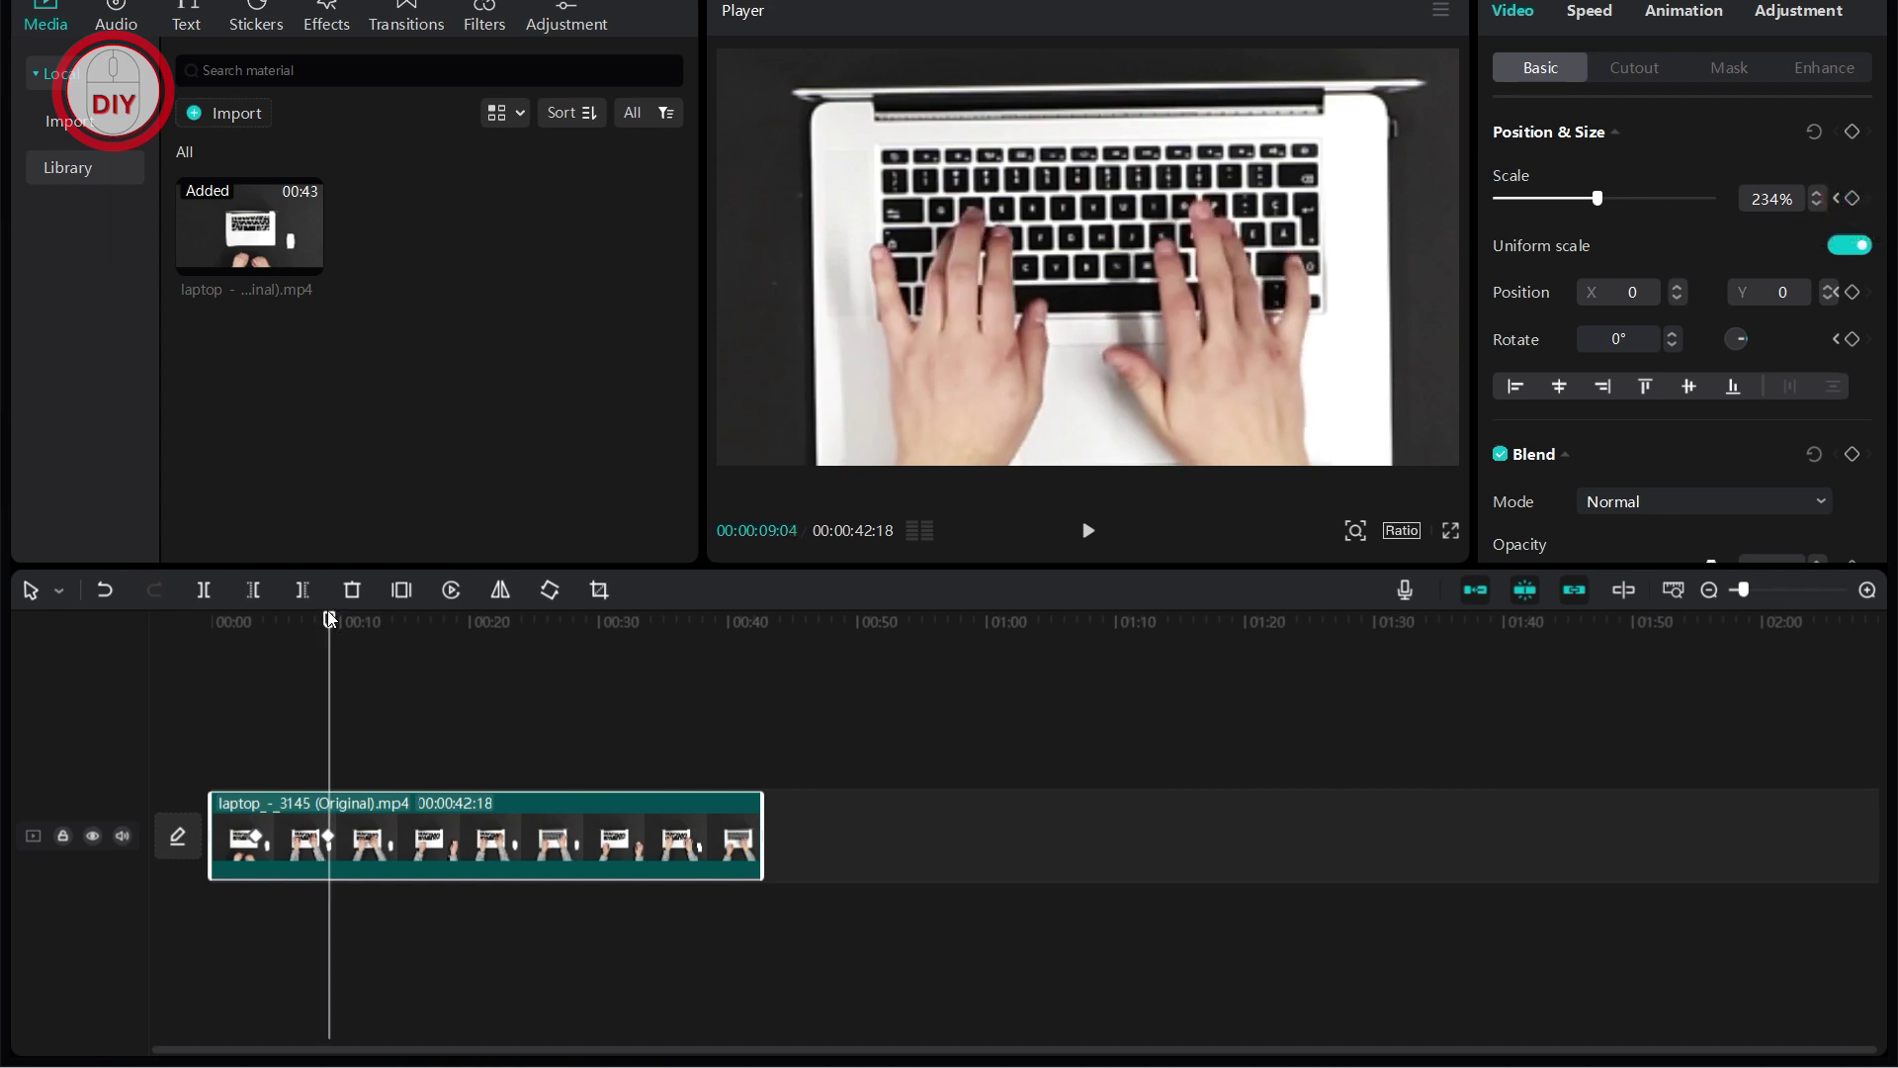
key(Right)
key(Right)
key(Right)
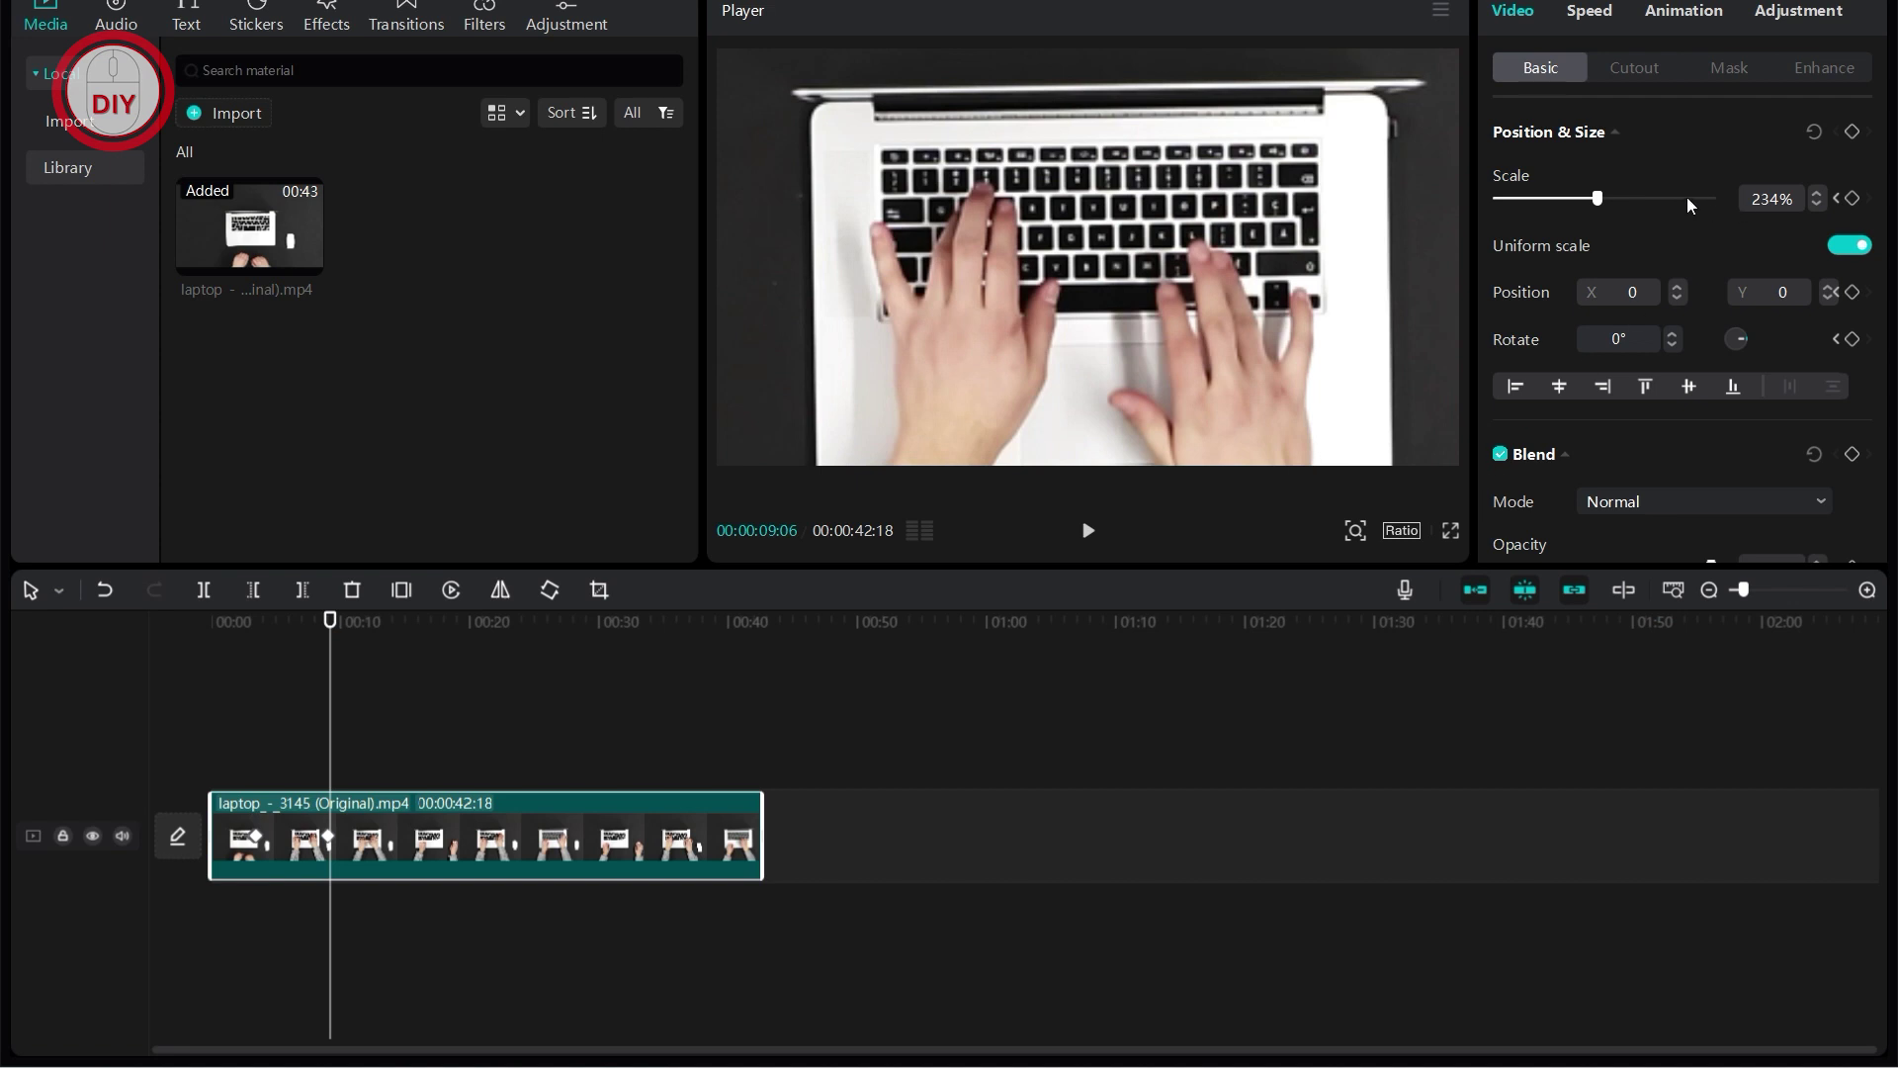
double_click(1503, 177)
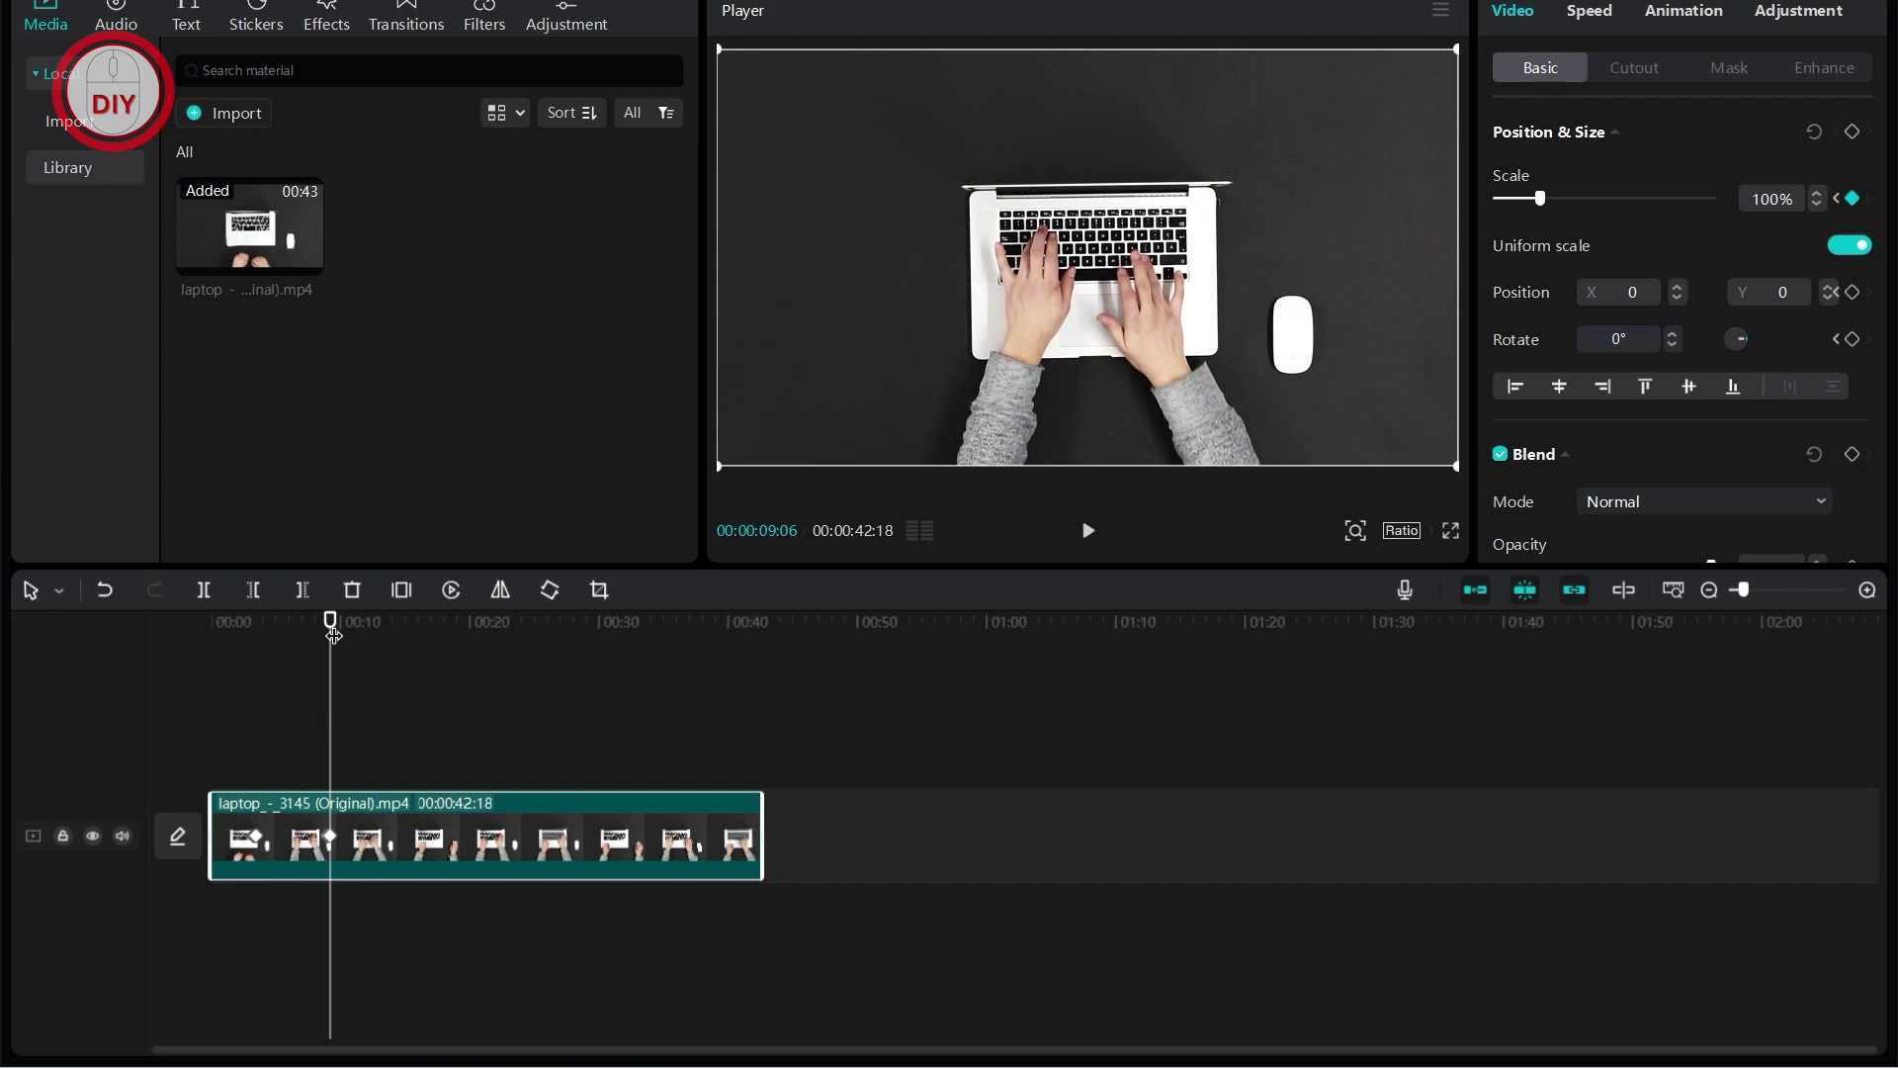
Preview the zoom from near the start, stopping at 00:00:19:15.
drag(328, 609, 245, 645)
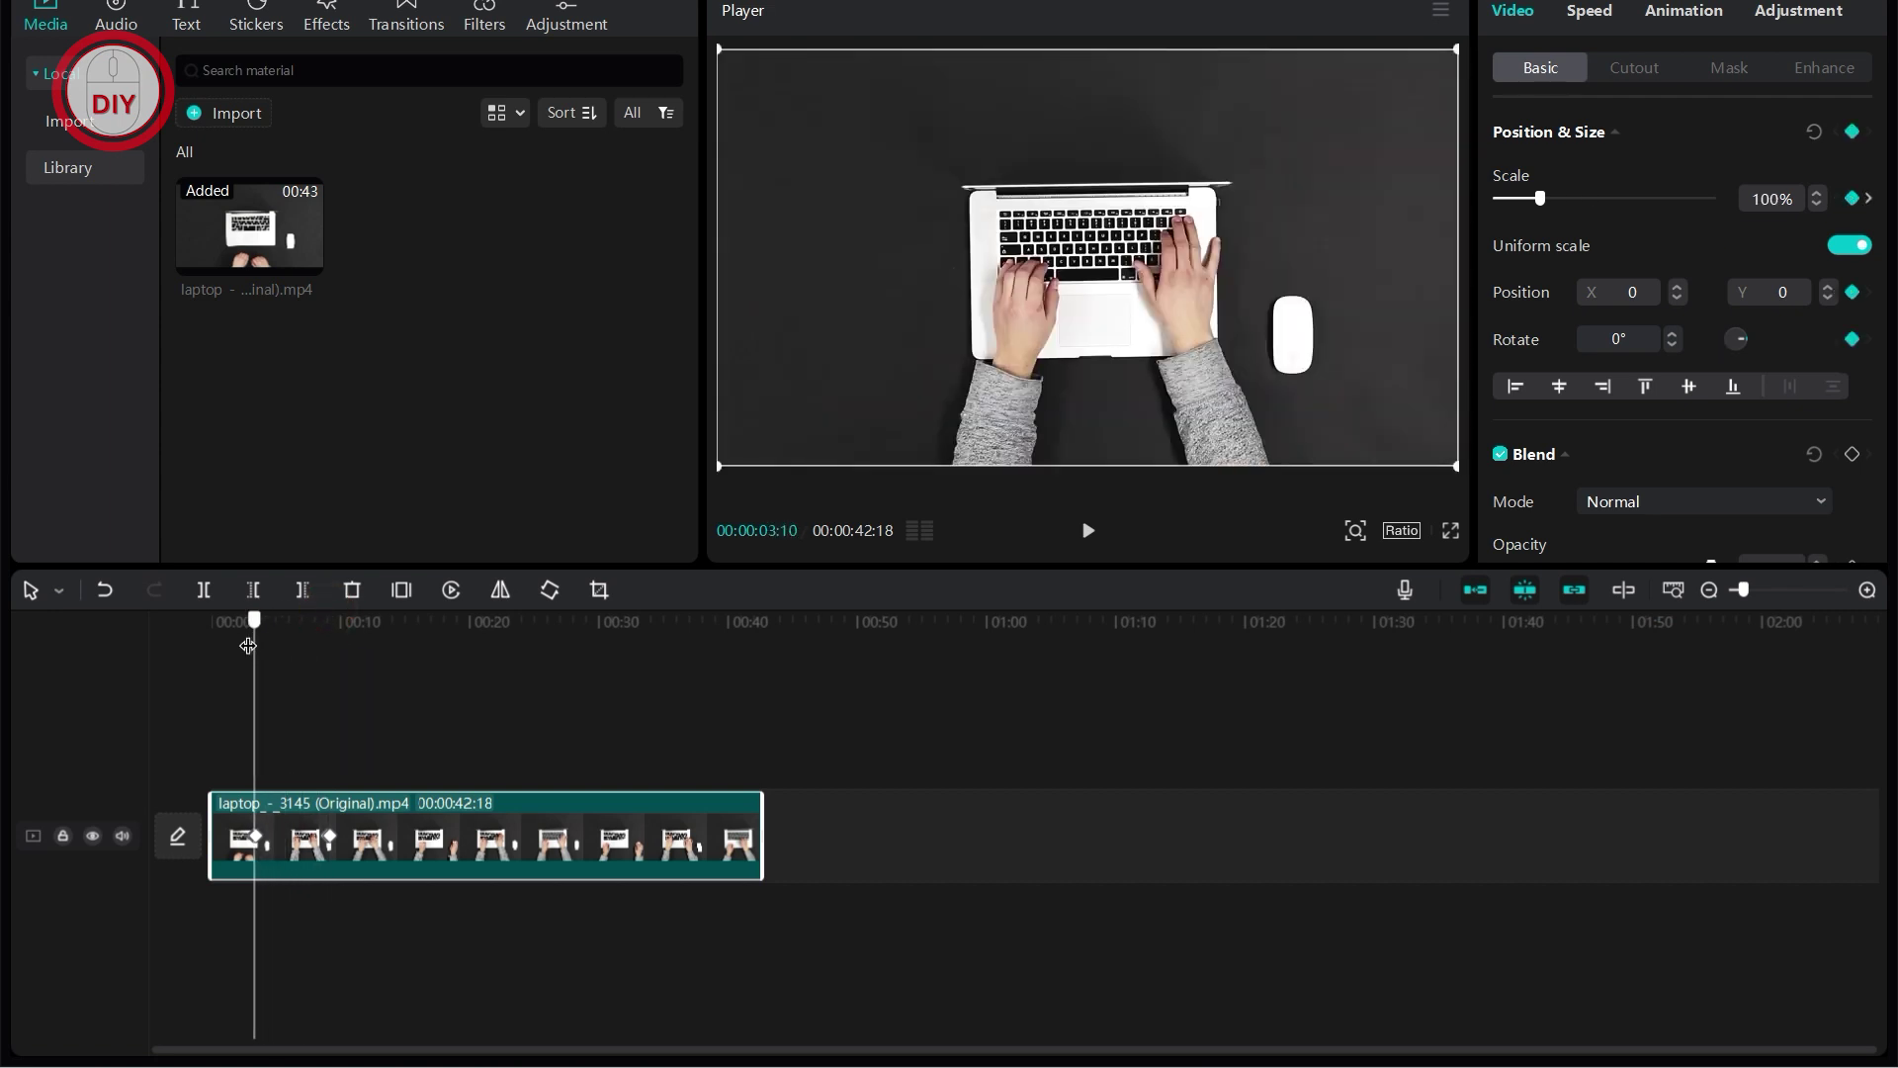
key(space)
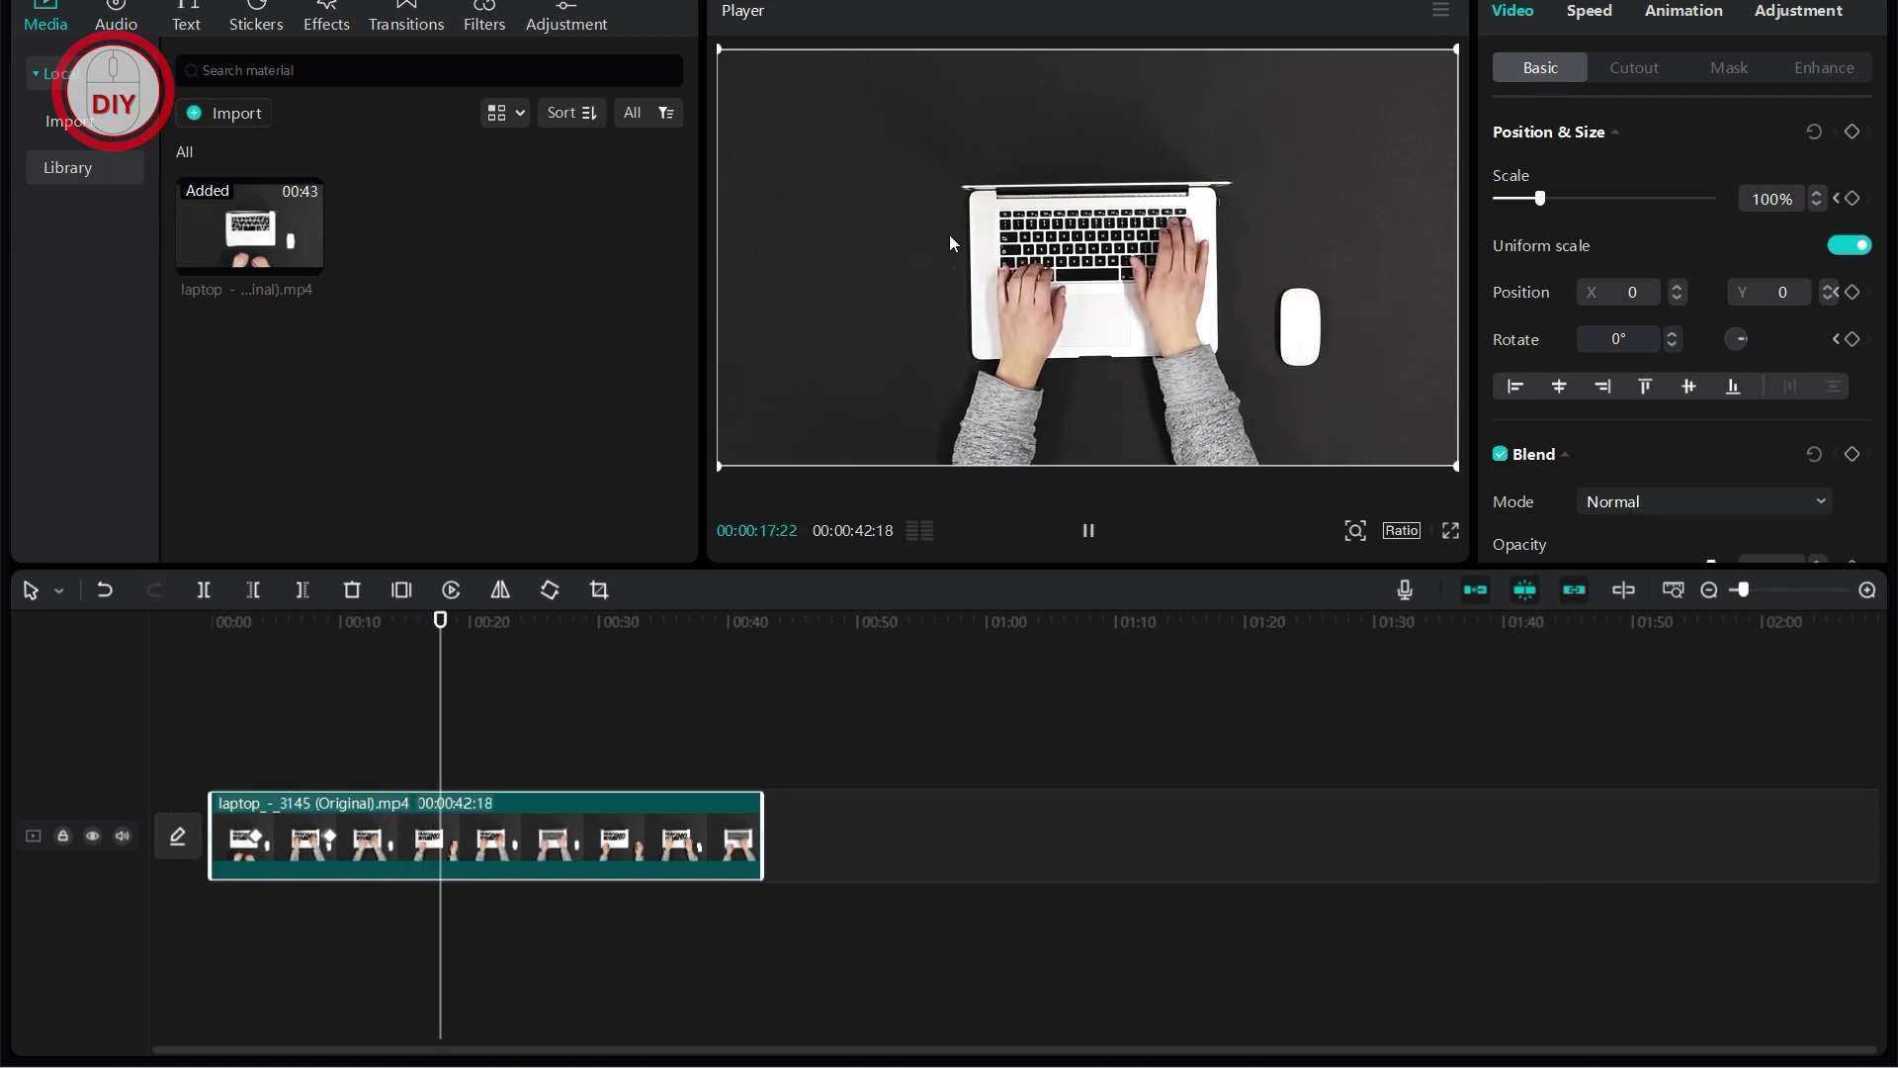
key(space)
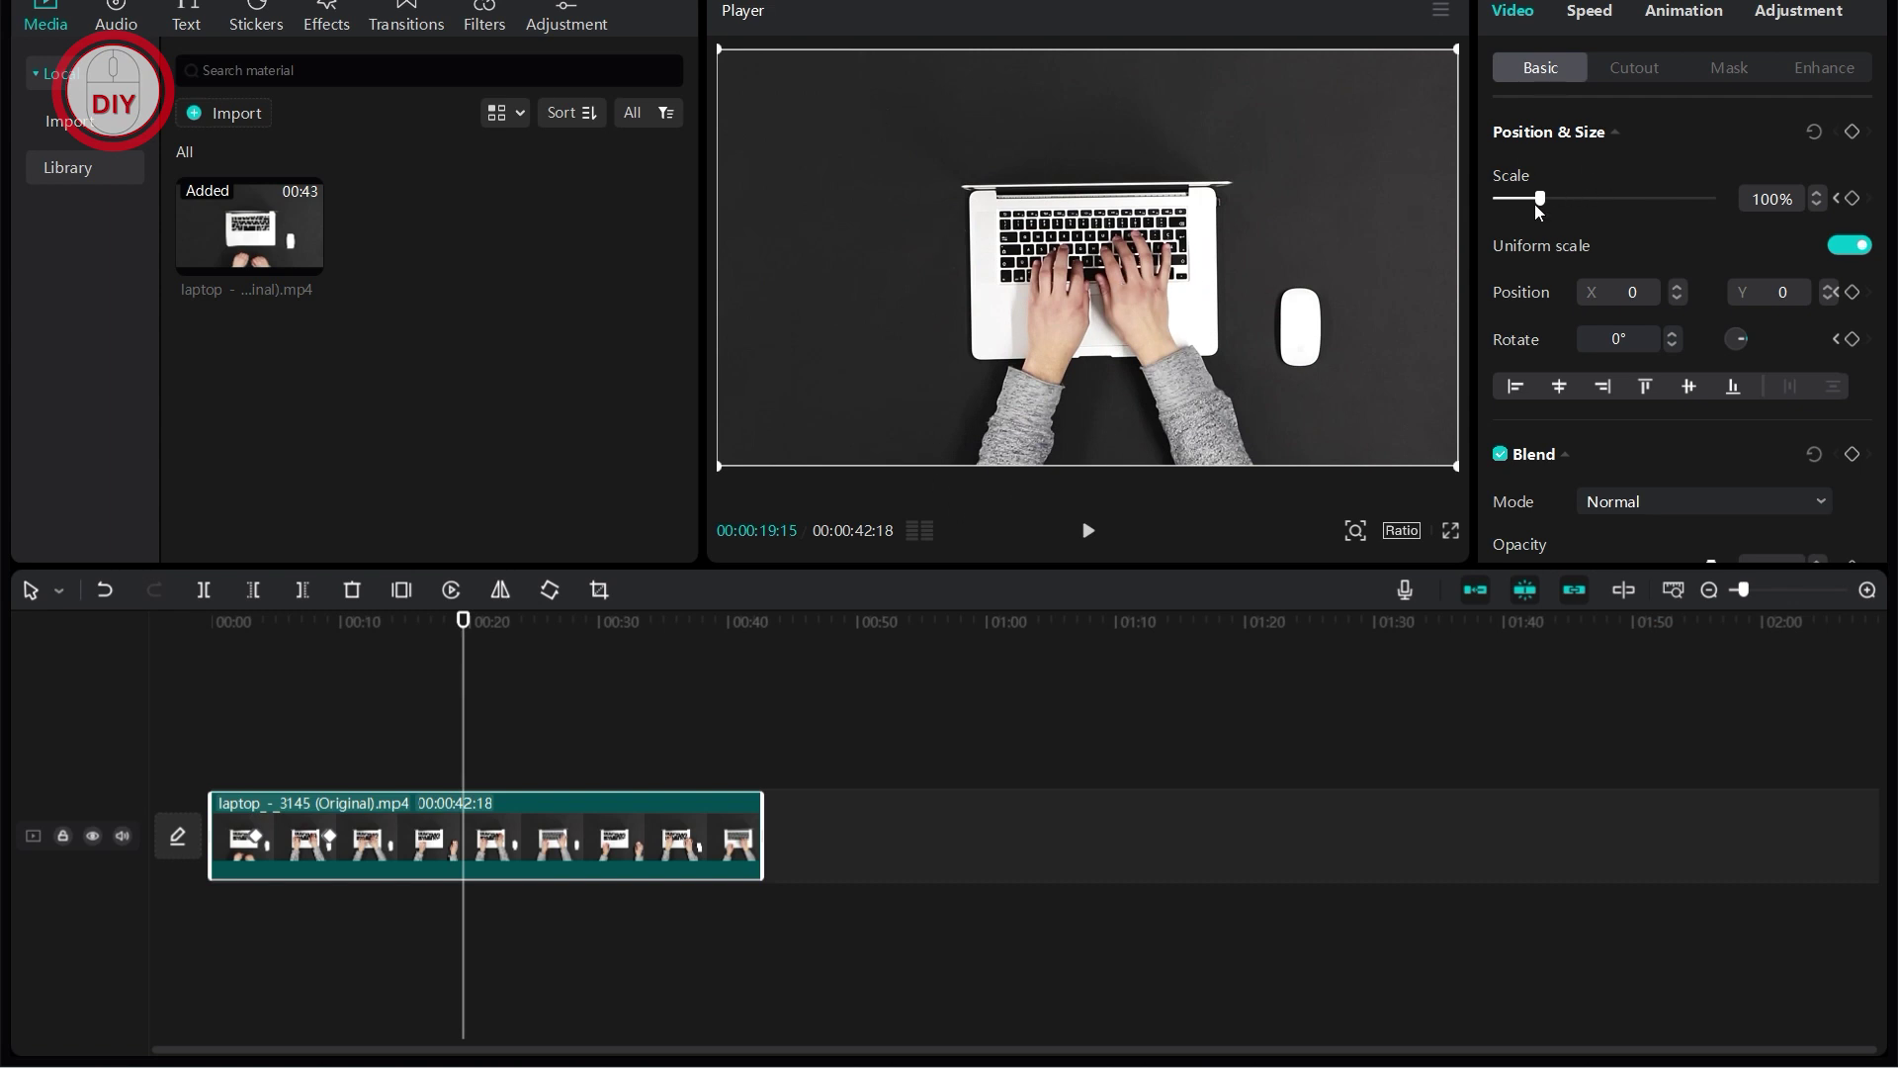
Scale the clip to 183% and pan it left to Position X -1339.
drag(1537, 199, 1575, 199)
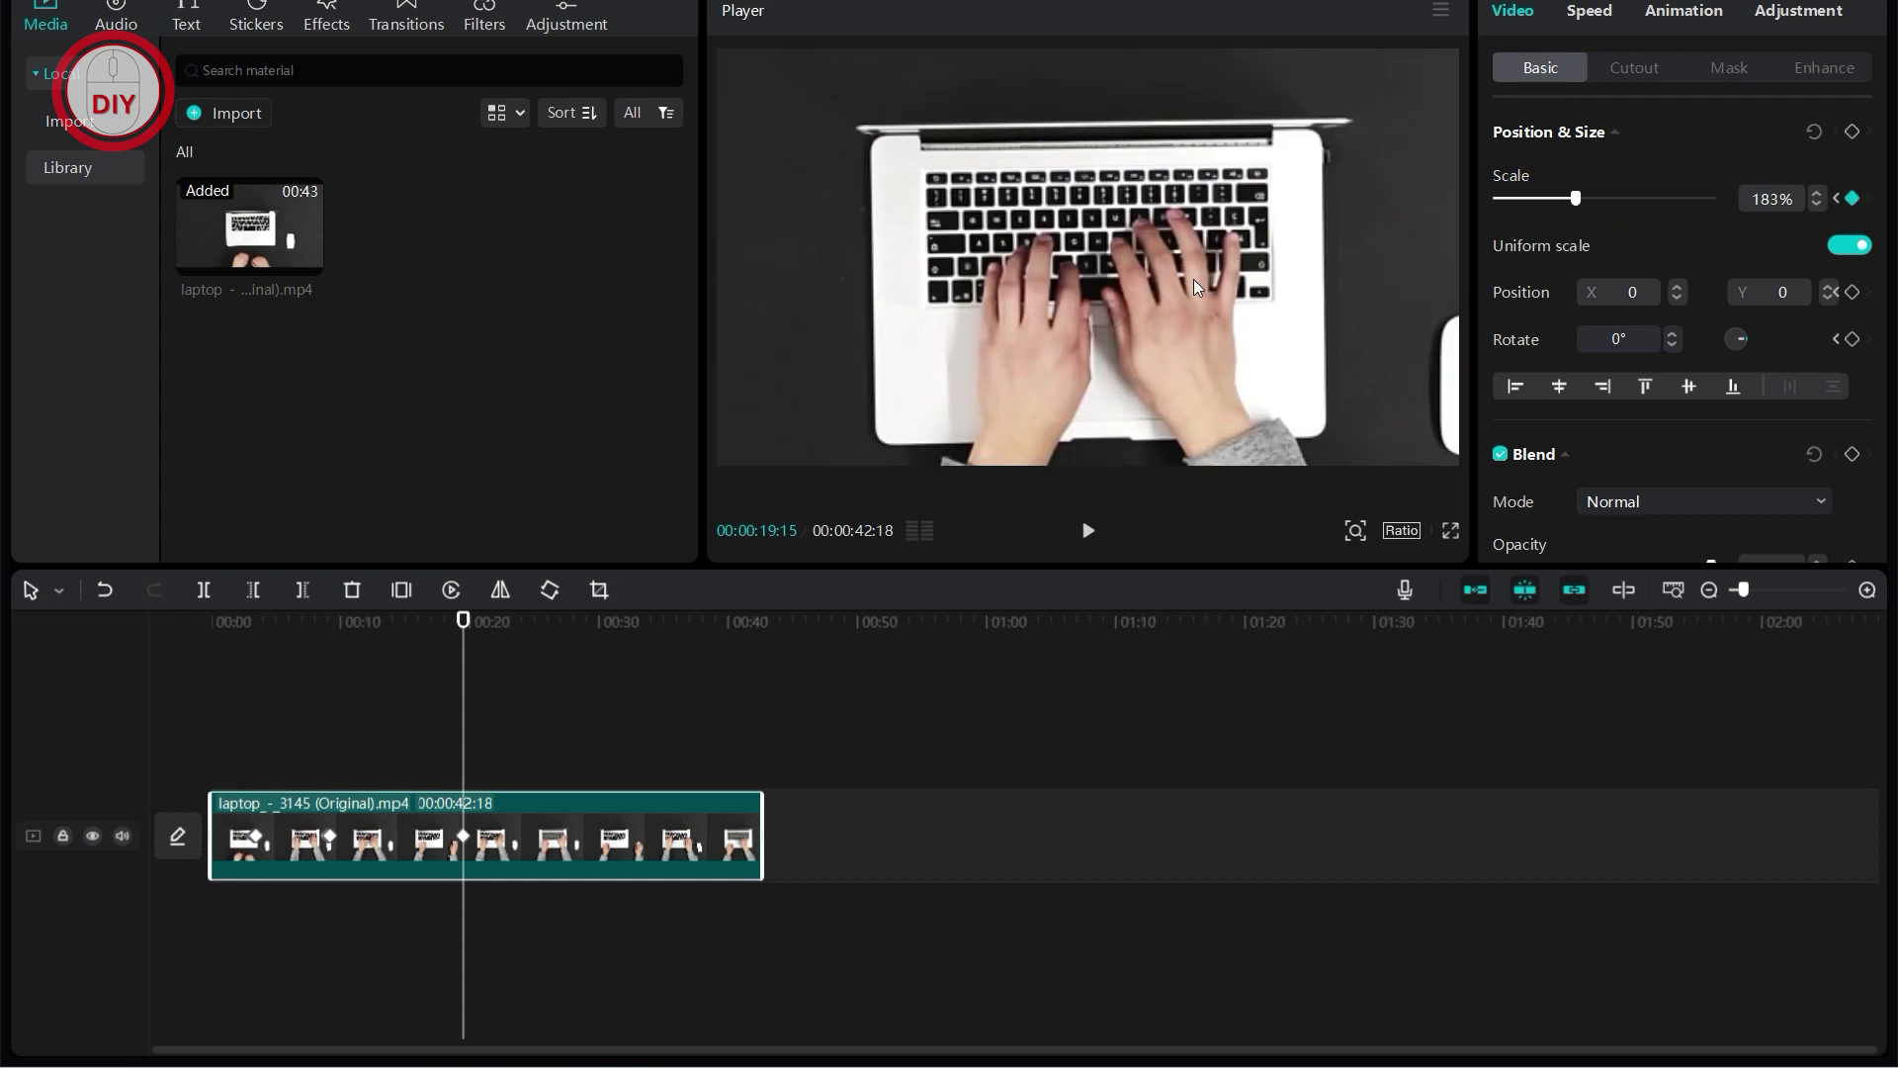
drag(1194, 279, 939, 268)
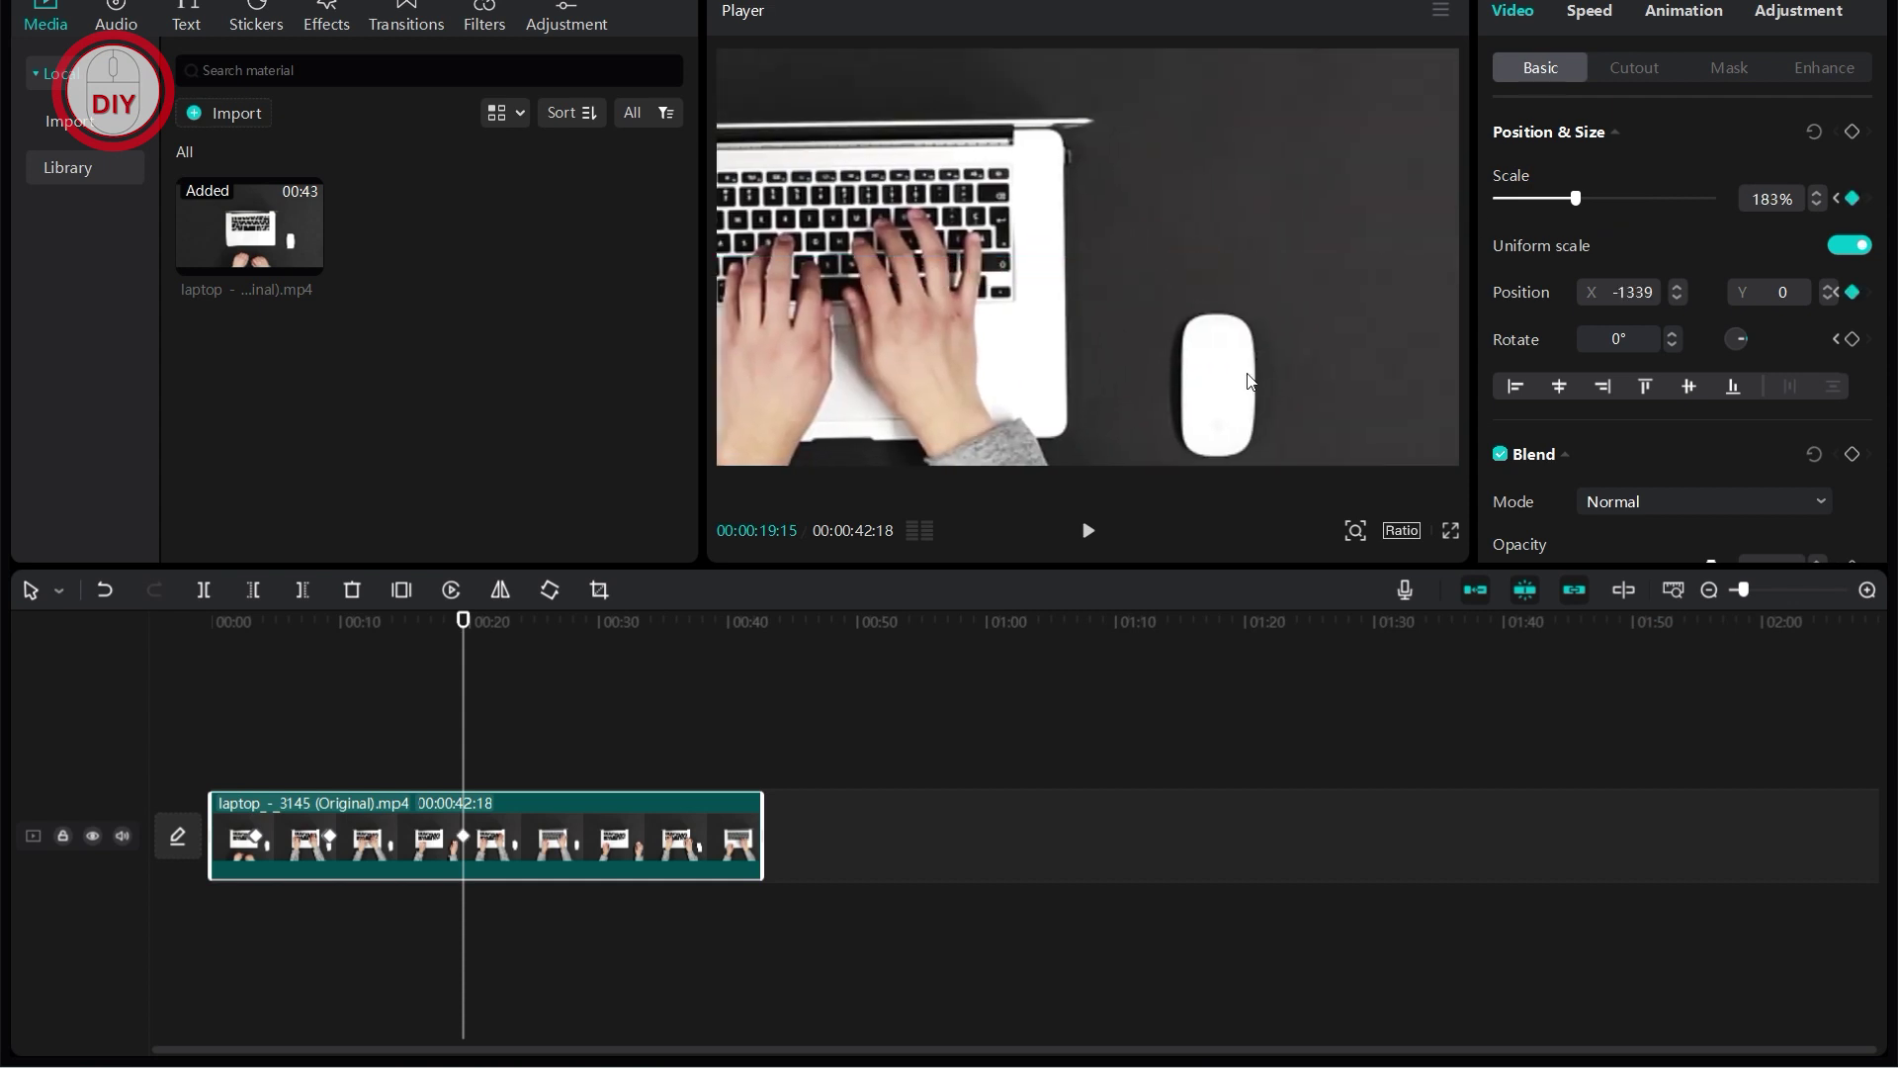